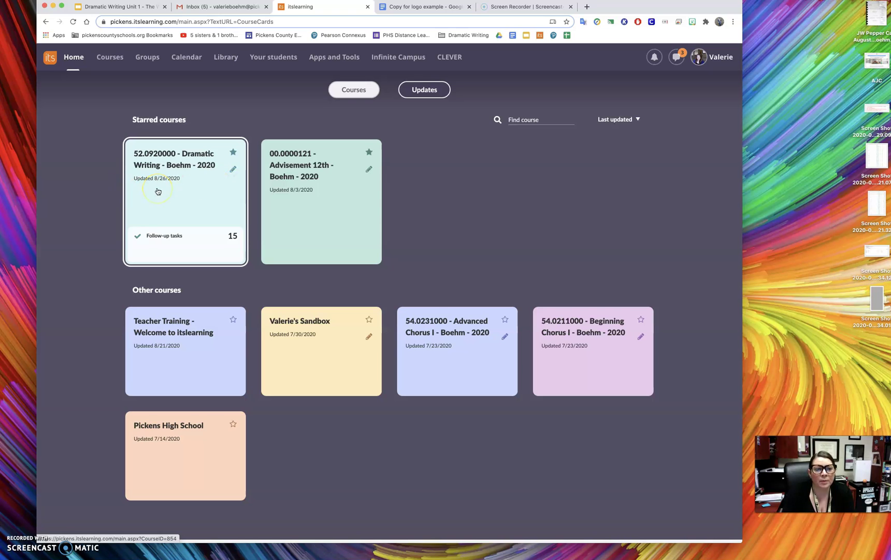
# Step: Open the 2020 Dramatic Writing course and widen the browser window to the full screen width
pyautogui.click(158, 191)
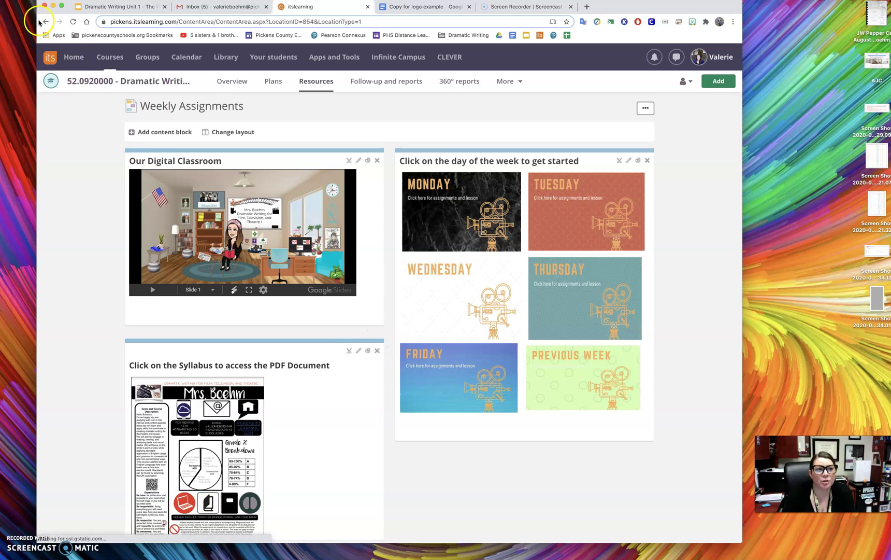
pyautogui.moveTo(37, 21); pyautogui.dragTo(1, 21)
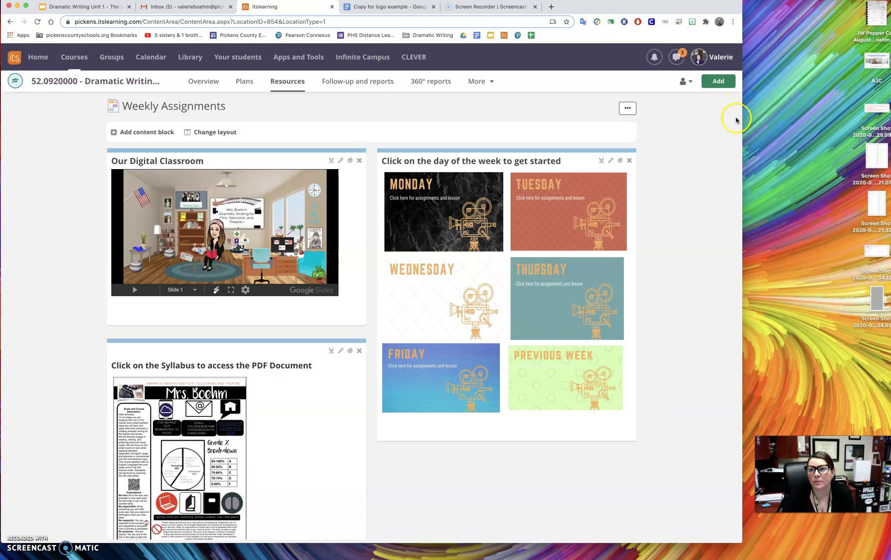
pyautogui.moveTo(742, 136); pyautogui.dragTo(890, 143)
pyautogui.click(566, 248)
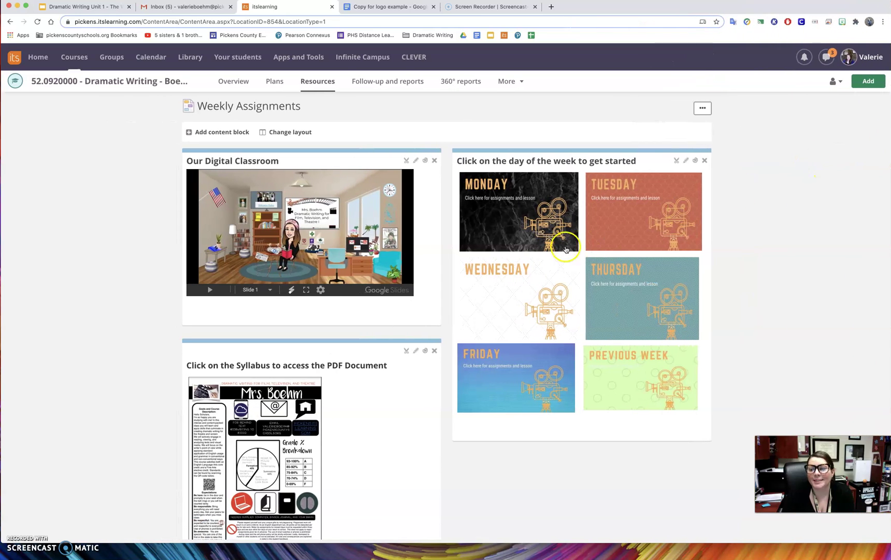
# Step: View the syllabus PDF, the hall pass form and the YouTube channel linked from the Weekly Assignments page, returning to the course each time
pyautogui.click(284, 427)
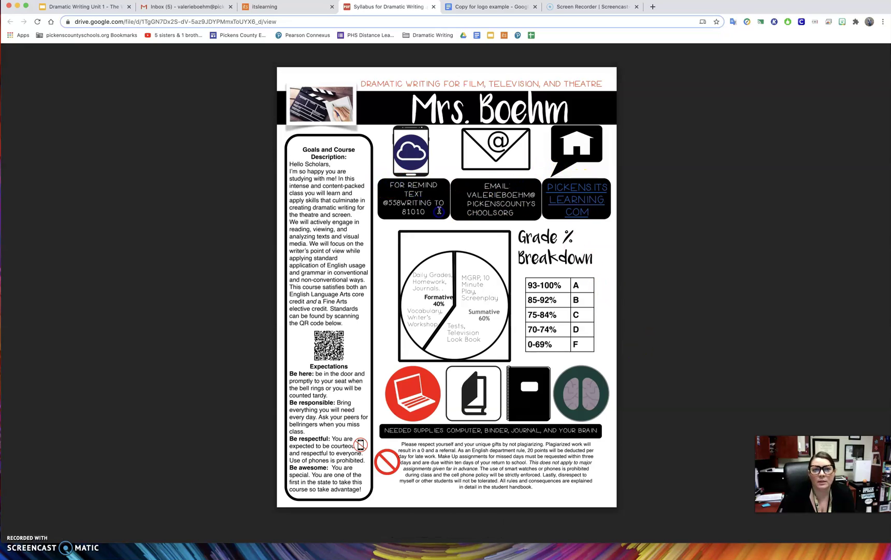
pyautogui.click(303, 11)
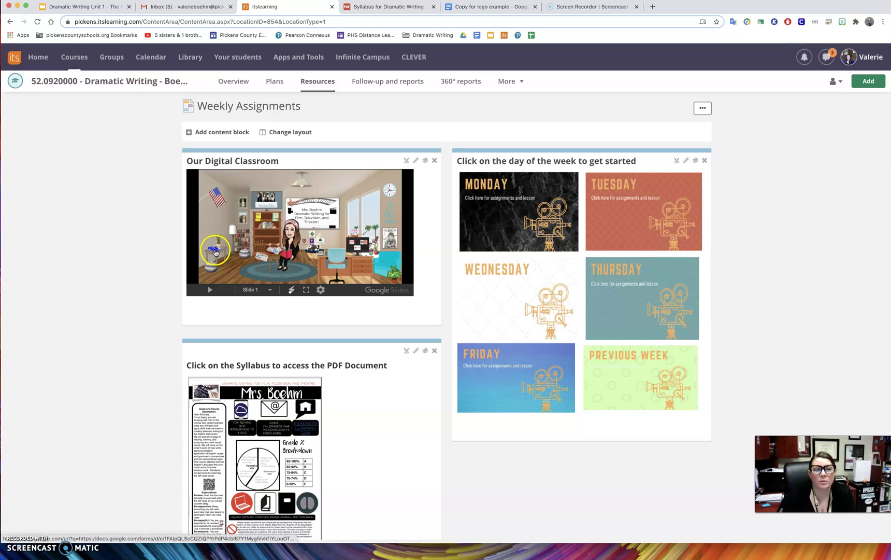
pyautogui.click(215, 251)
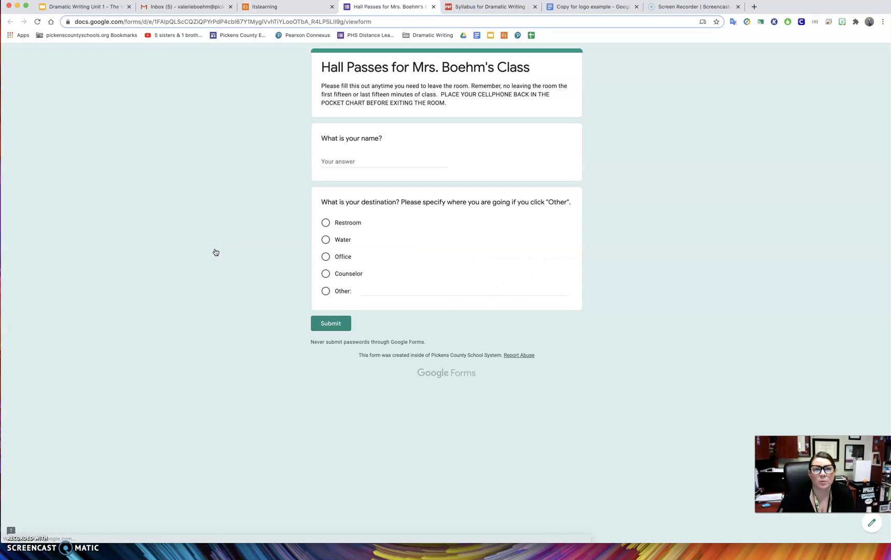
pyautogui.click(298, 11)
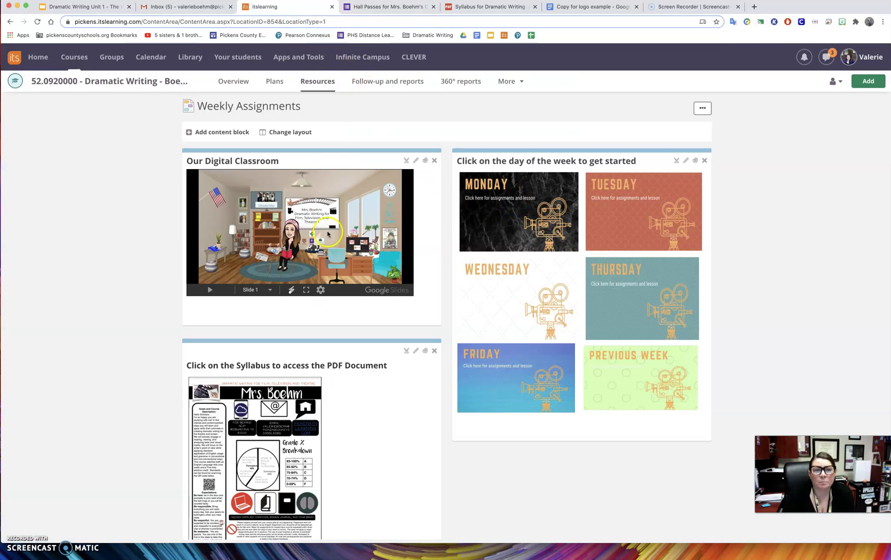
pyautogui.click(365, 245)
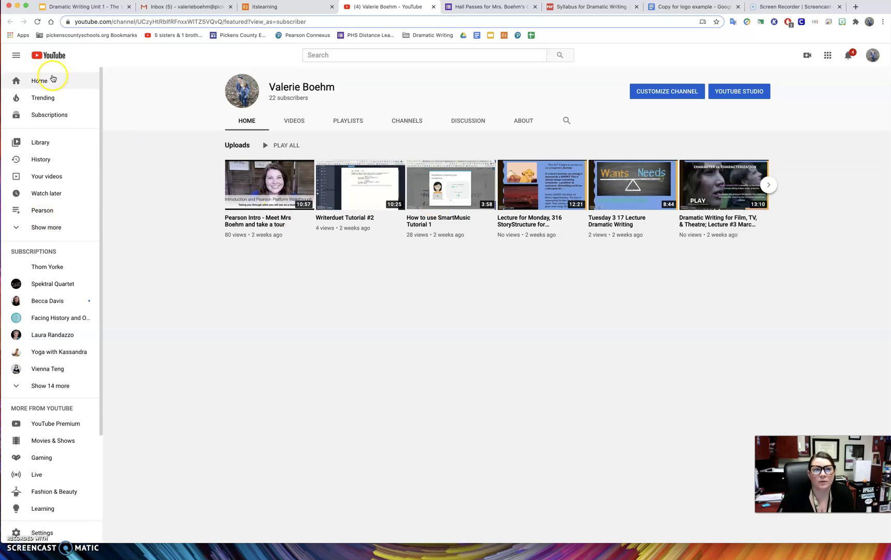
pyautogui.click(280, 7)
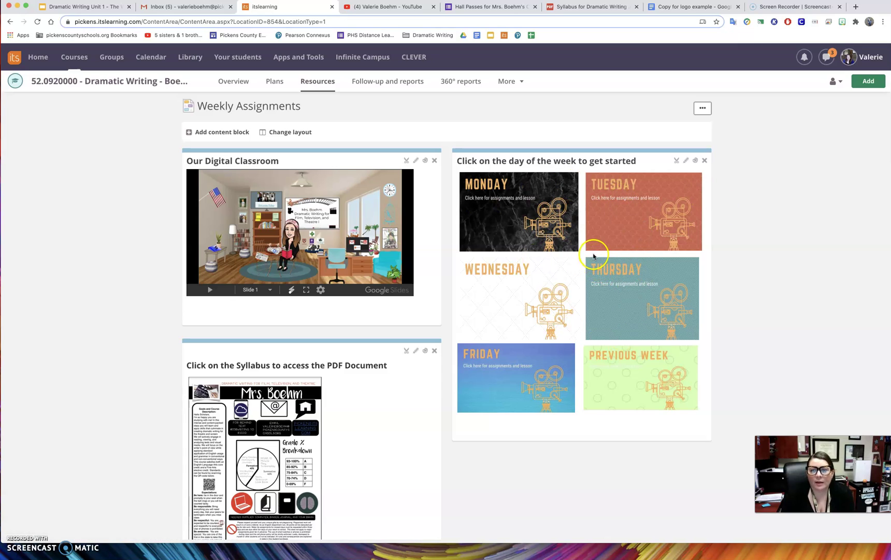
# Step: View Tuesday's assignments and expand the Unit 1 - The Writing Life topic in the course plans
pyautogui.click(636, 218)
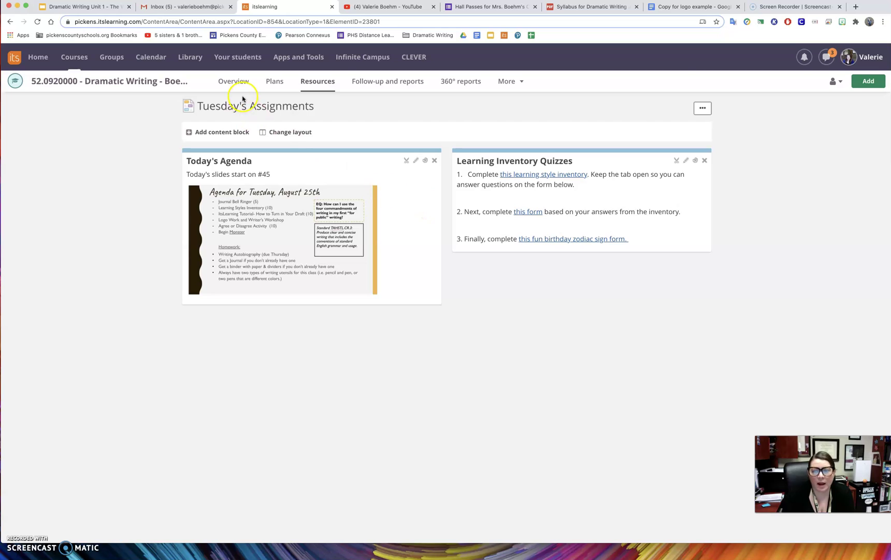
pyautogui.click(271, 88)
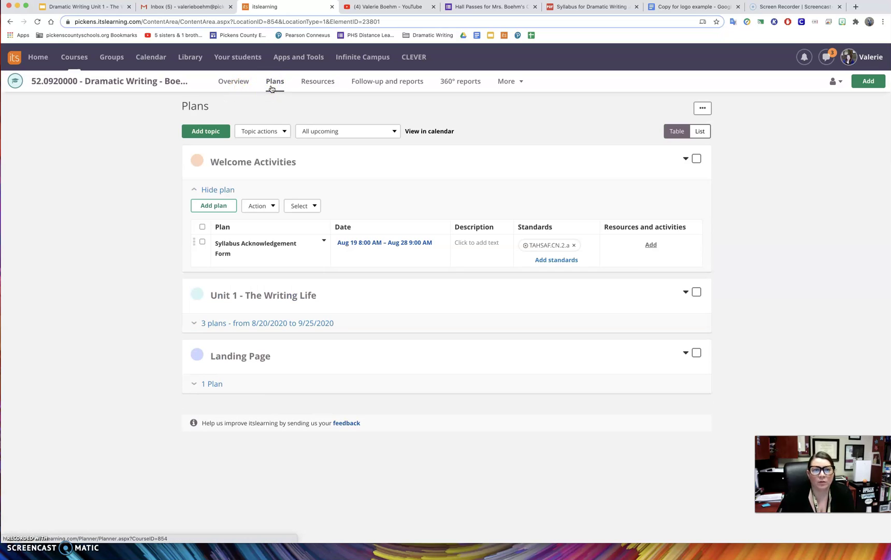
pyautogui.click(210, 324)
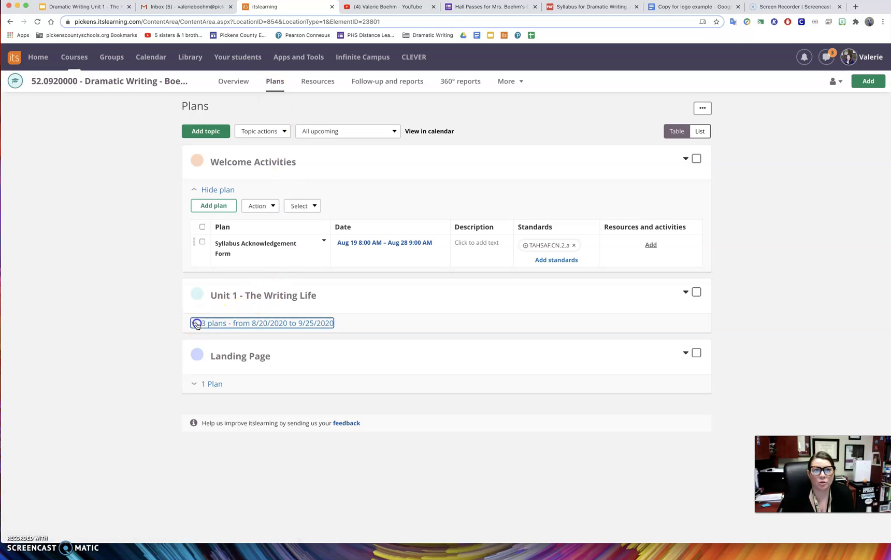
pyautogui.scroll(-5, 332, 286)
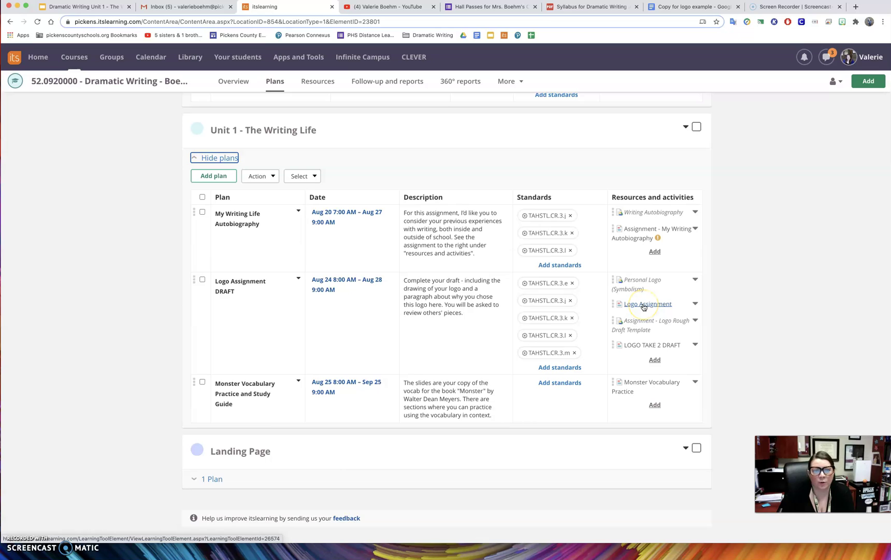
# Step: Switch the course to the student view and expand the Unit 1 - The Writing Life plans
pyautogui.click(836, 80)
pyautogui.click(822, 135)
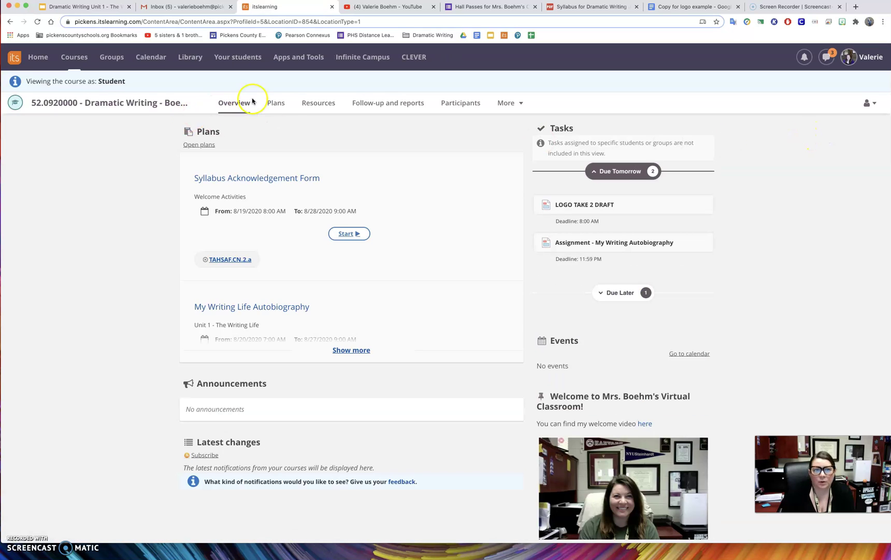
pyautogui.click(283, 105)
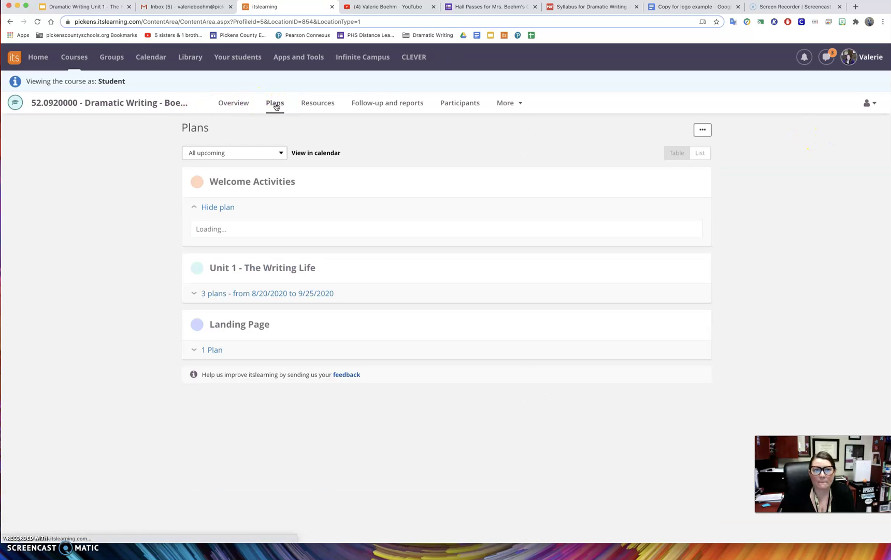
pyautogui.click(196, 306)
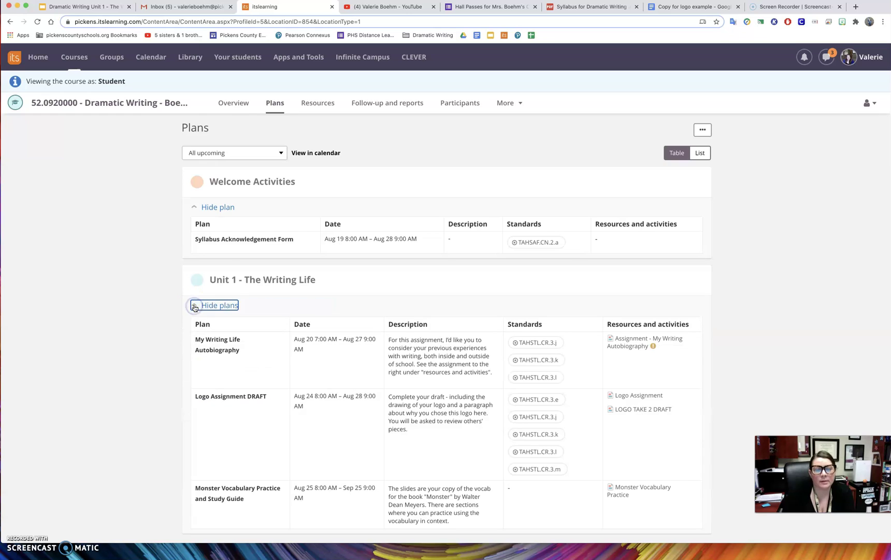
pyautogui.scroll(-2, 349, 393)
pyautogui.scroll(-1, 349, 393)
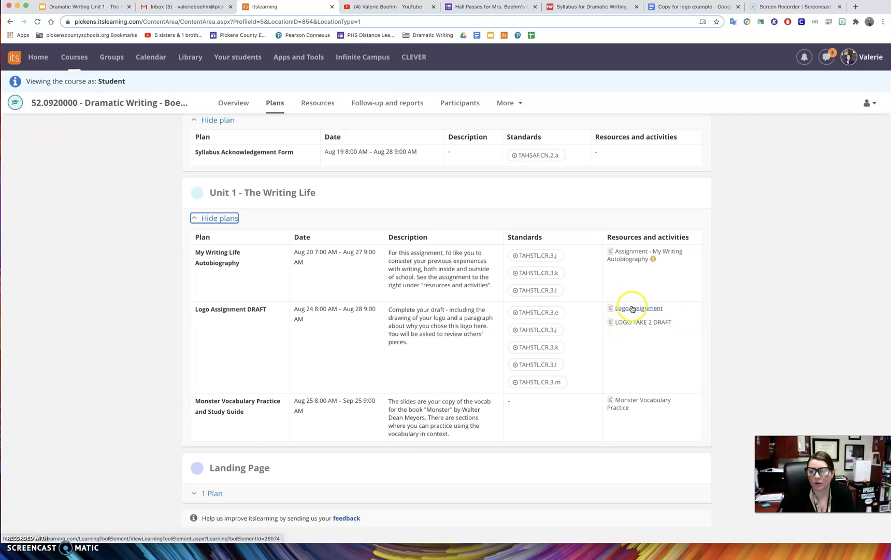
# Step: Open the LOGO TAKE 2 DRAFT assignment and examine its rubric, answer file and peer review requirement
pyautogui.click(631, 309)
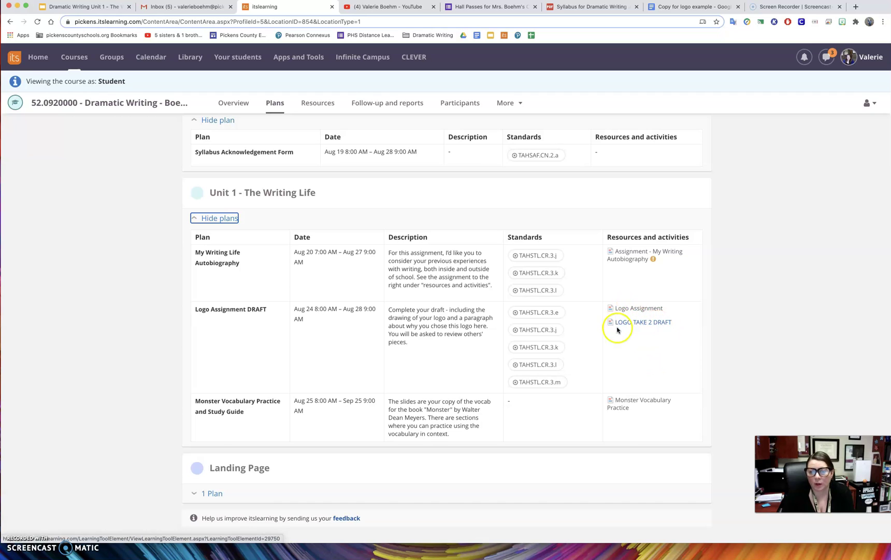
pyautogui.click(641, 322)
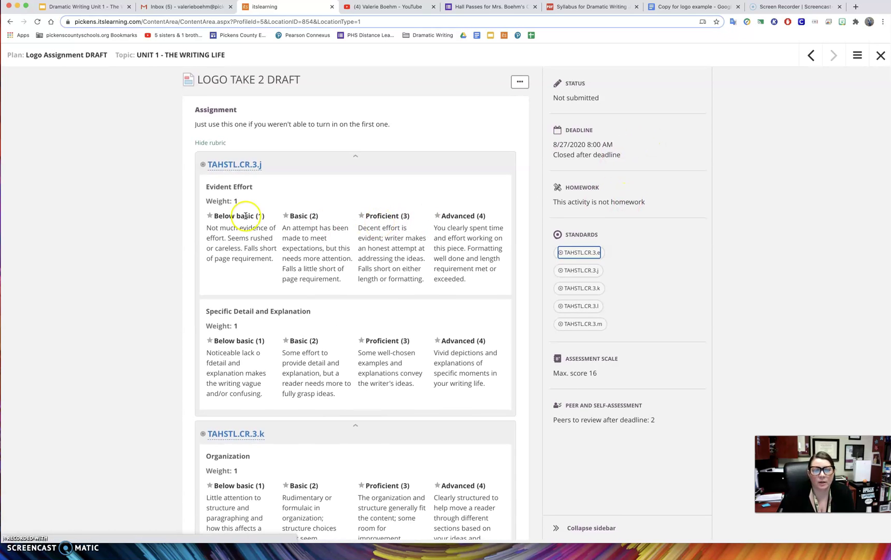
pyautogui.scroll(-5, 243, 215)
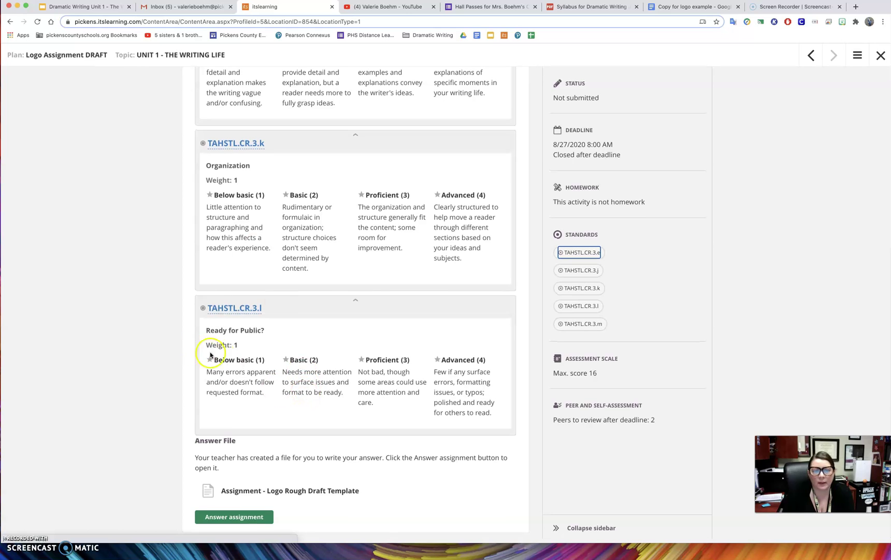
pyautogui.scroll(1, 219, 357)
pyautogui.scroll(5, 223, 353)
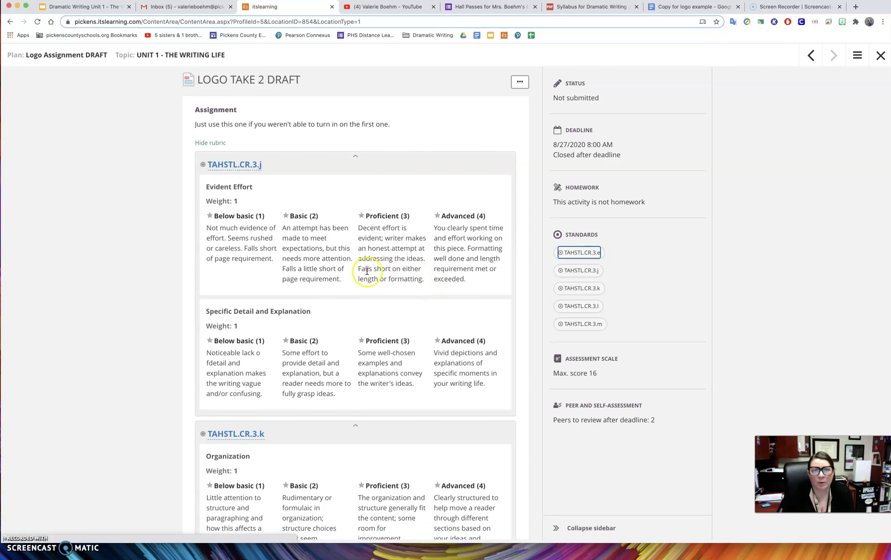
pyautogui.scroll(-1, 365, 271)
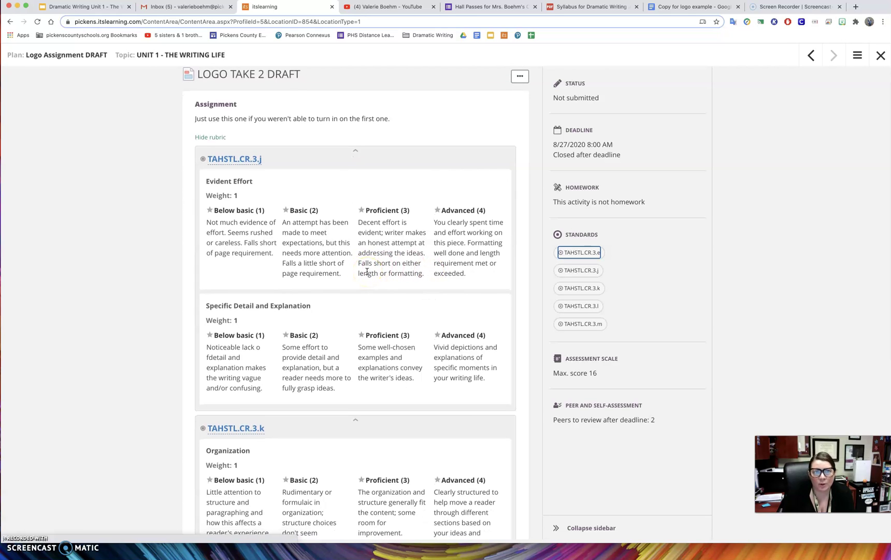
pyautogui.scroll(-4, 367, 271)
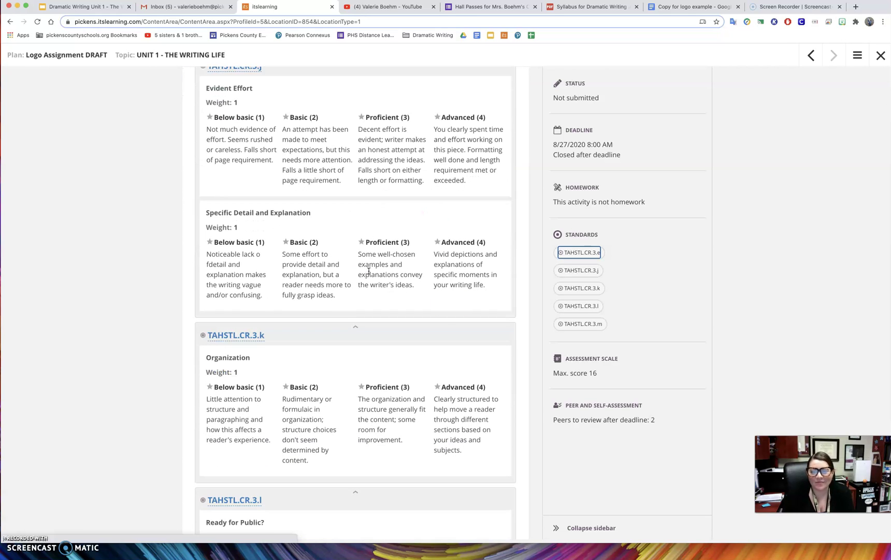
pyautogui.moveTo(554, 421); pyautogui.dragTo(655, 417)
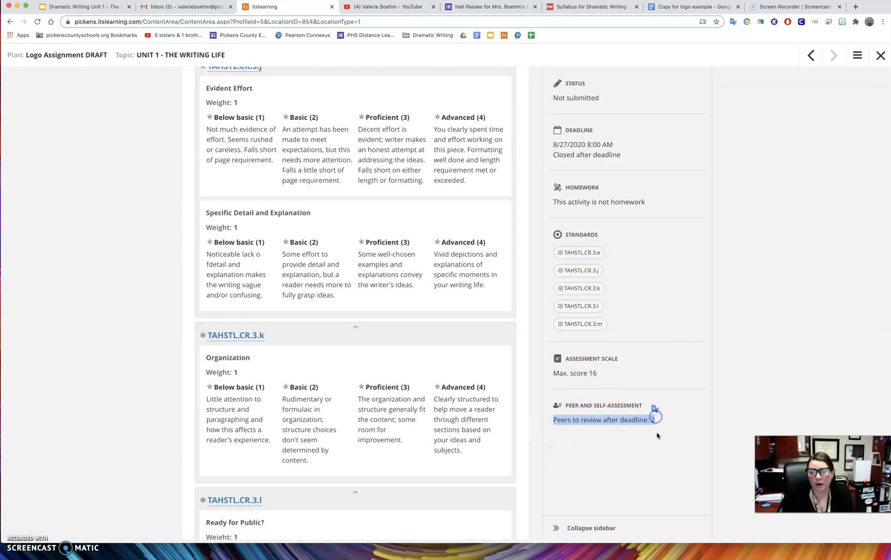
pyautogui.click(656, 428)
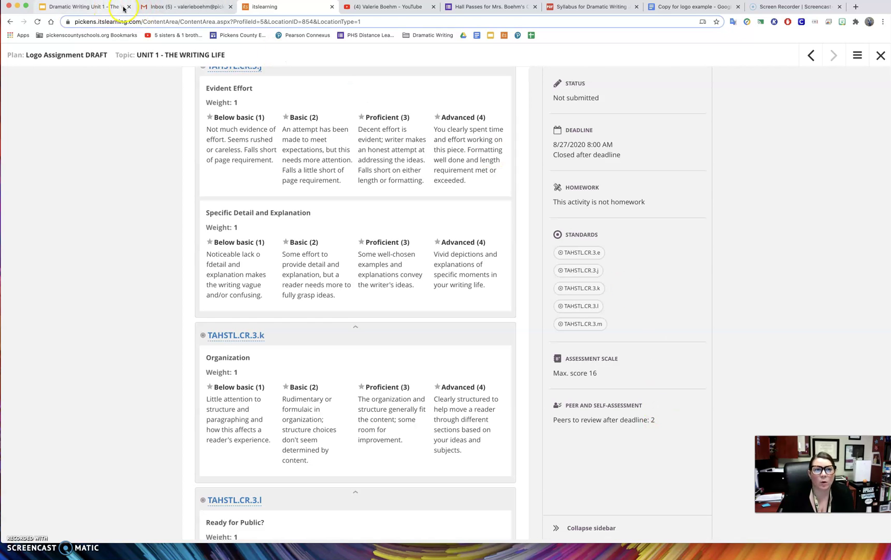
# Step: View the Peer Editing and PRACTICE slides in the Dramatic Writing Unit 1 presentation, and switch to the Copy for logo example document
pyautogui.click(99, 7)
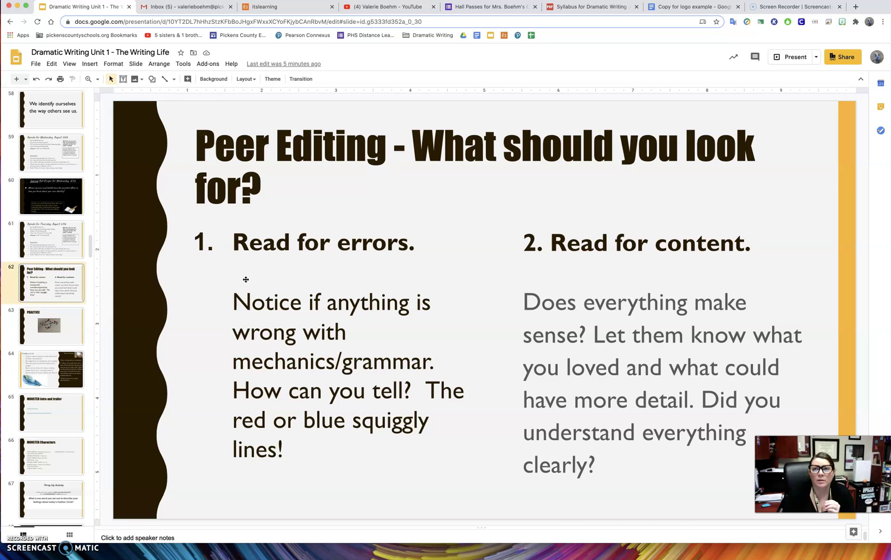
pyautogui.press('Down')
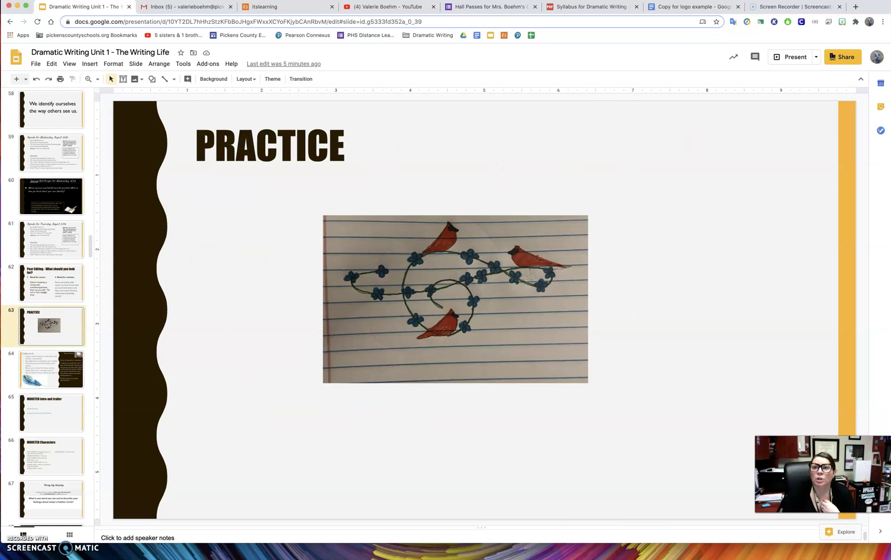
pyautogui.click(687, 10)
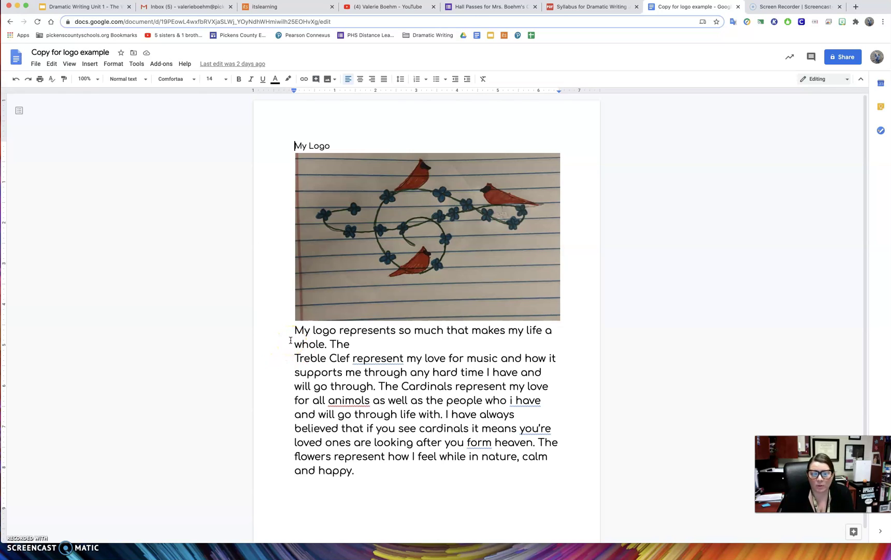
# Step: Check the grammar suggestion for "represent" after "Treble Clef" and dismiss it without applying the correction
pyautogui.rightClick(377, 359)
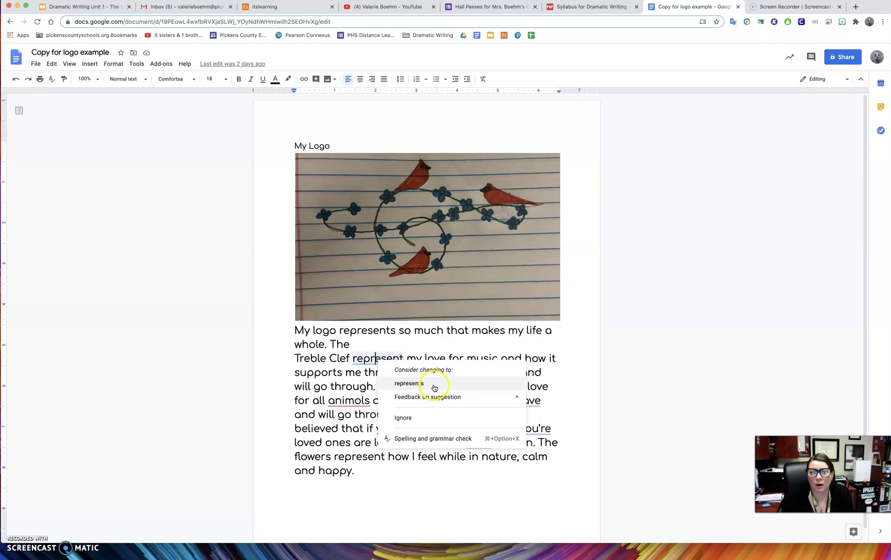
pyautogui.click(633, 345)
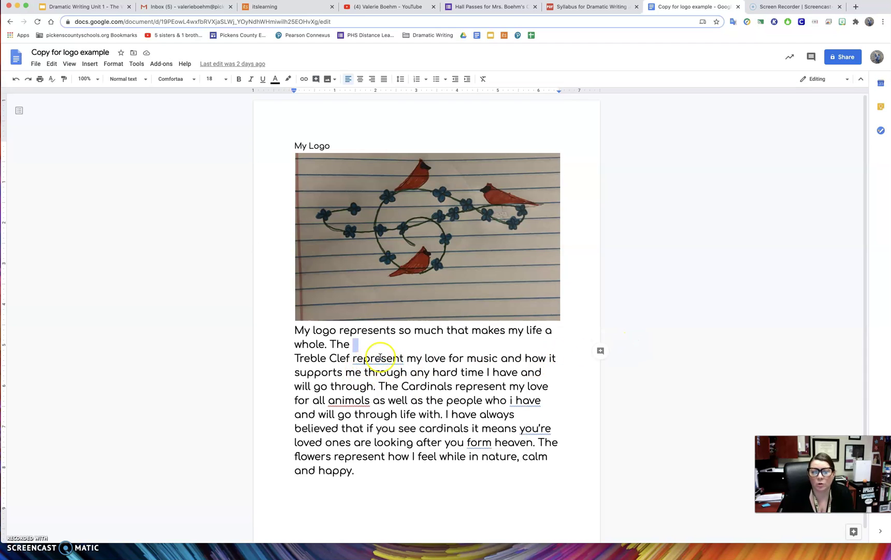
pyautogui.click(380, 358)
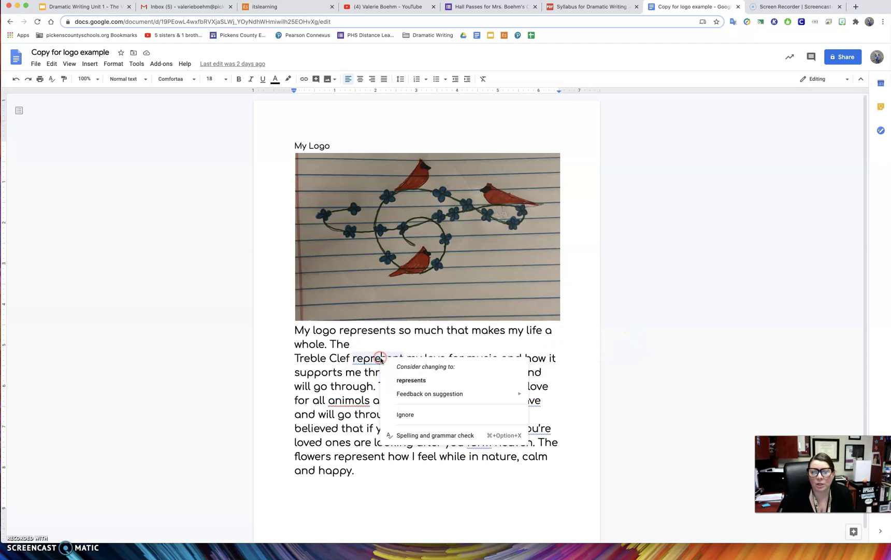
pyautogui.click(624, 331)
# Step: Set the document to Suggesting mode and suggest adding "s" to "represent" after "Treble Clef"
pyautogui.click(807, 81)
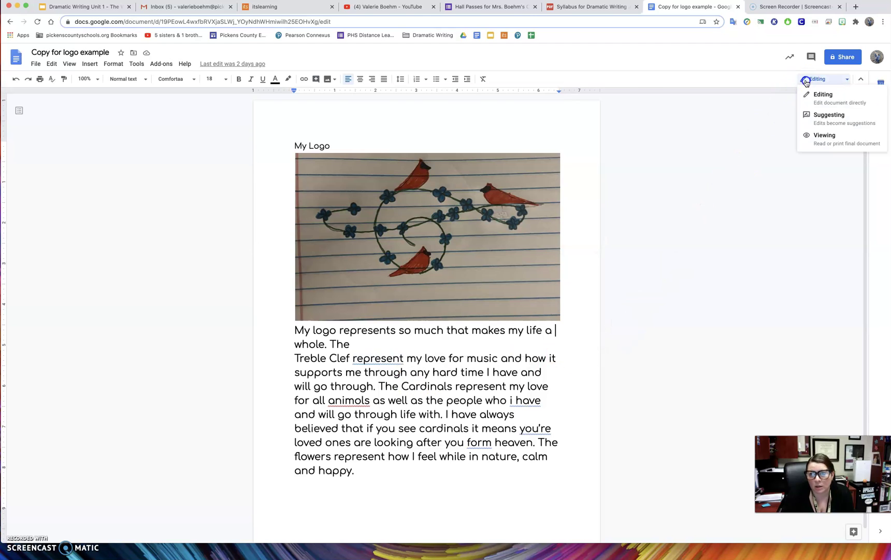
pyautogui.click(831, 123)
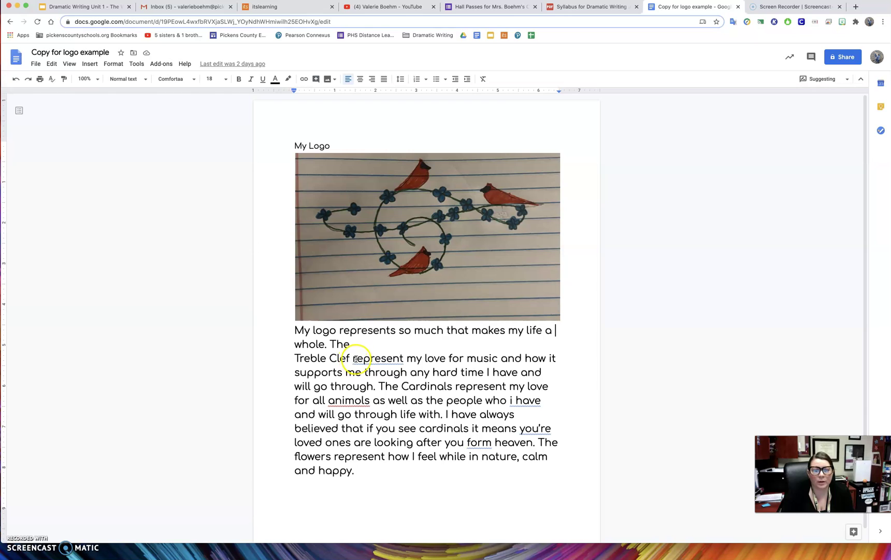
pyautogui.doubleClick(403, 358)
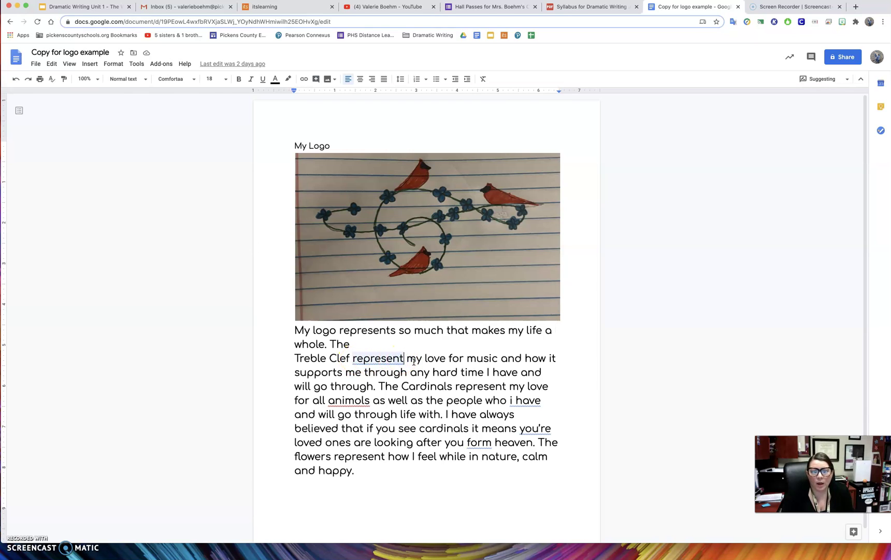
pyautogui.write('s')
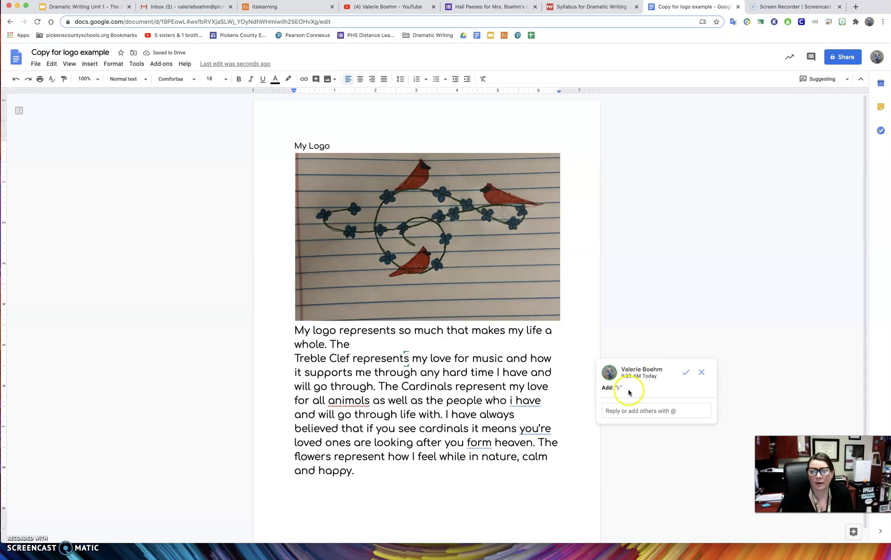
# Step: Suggest replacing the misspelled "animols" with "animals" in the sentence about the Cardinals
pyautogui.click(406, 386)
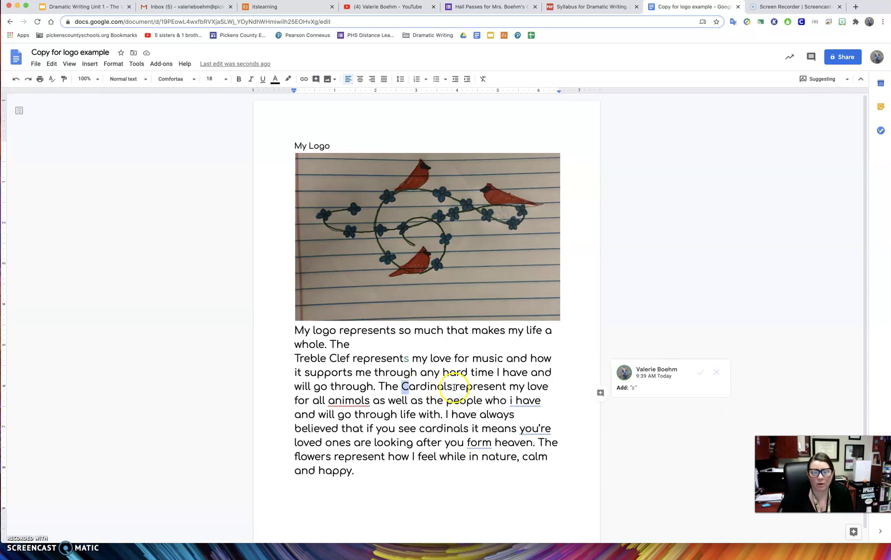
pyautogui.moveTo(453, 387); pyautogui.dragTo(400, 387)
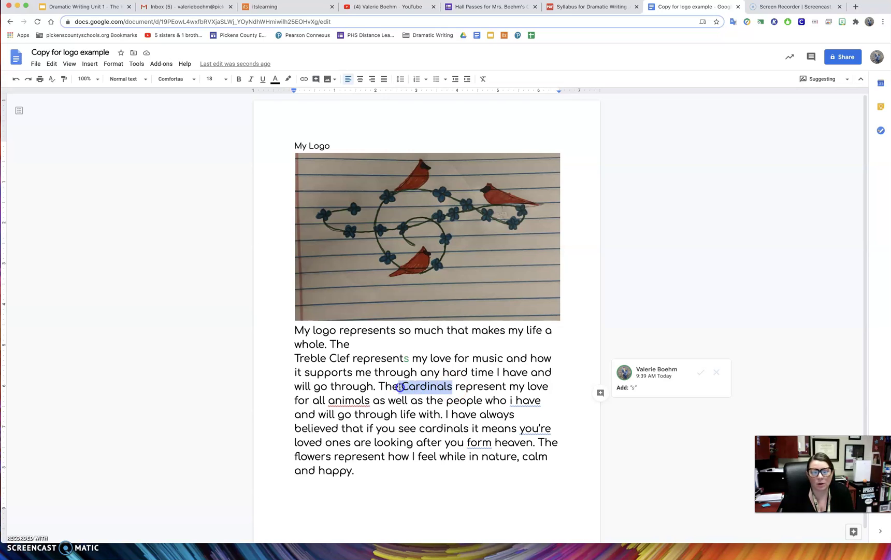
pyautogui.click(456, 388)
pyautogui.click(424, 389)
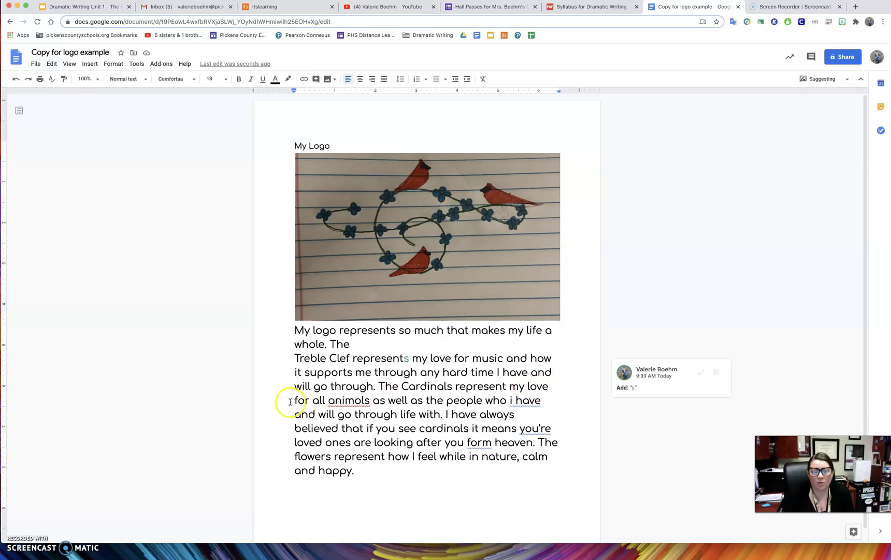
pyautogui.rightClick(338, 401)
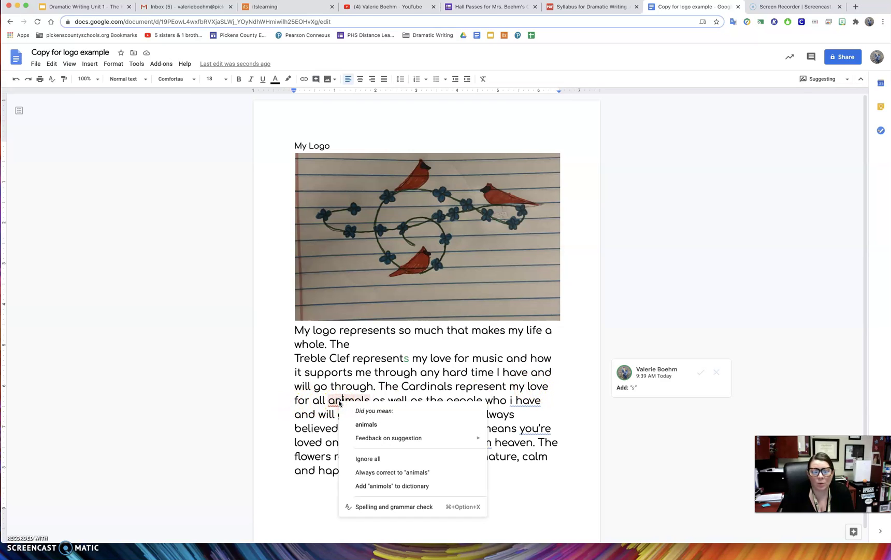
pyautogui.click(369, 424)
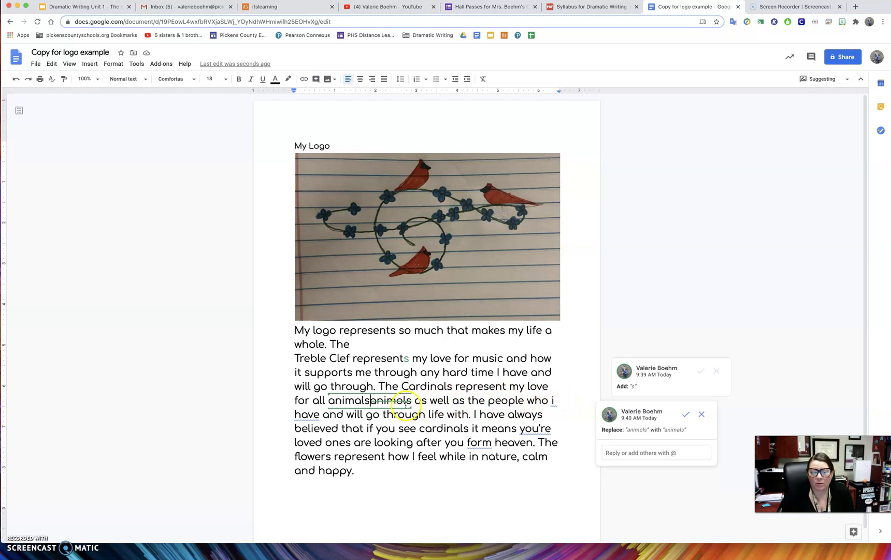
# Step: Suggest replacing "i have" with "I have" after "the people who", and "you're" with "your" before "loved ones"
pyautogui.click(553, 402)
pyautogui.click(562, 387)
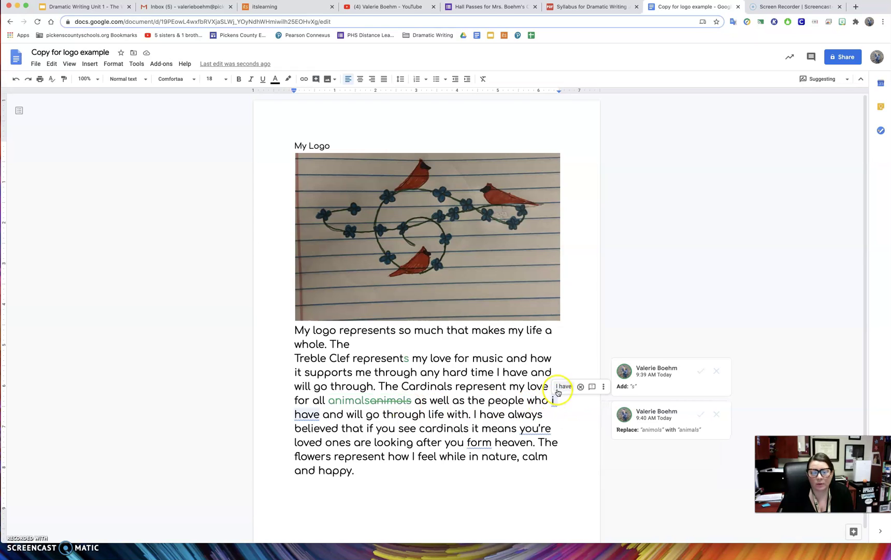
pyautogui.click(560, 387)
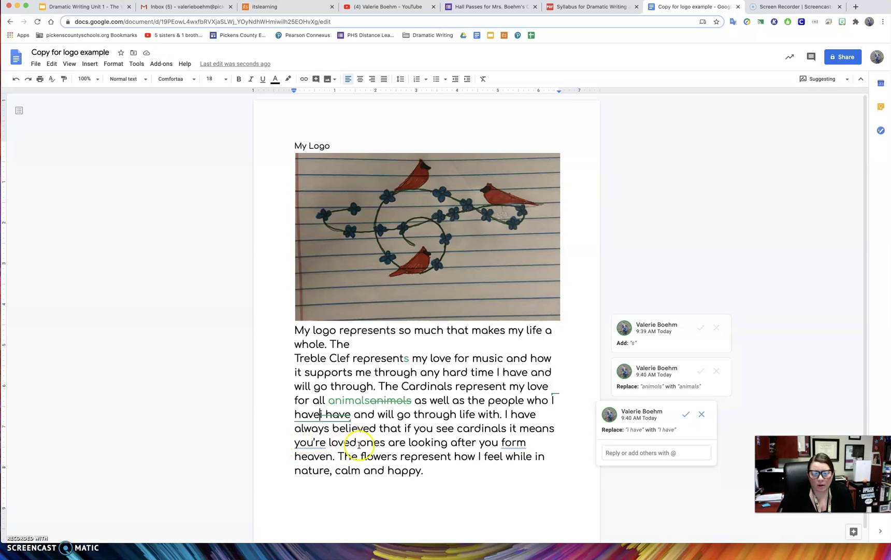
pyautogui.click(310, 442)
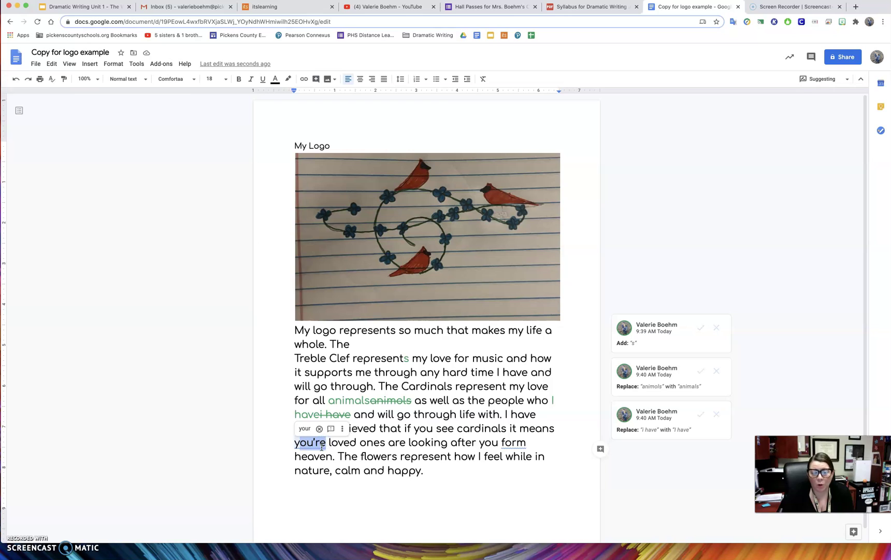
pyautogui.rightClick(311, 444)
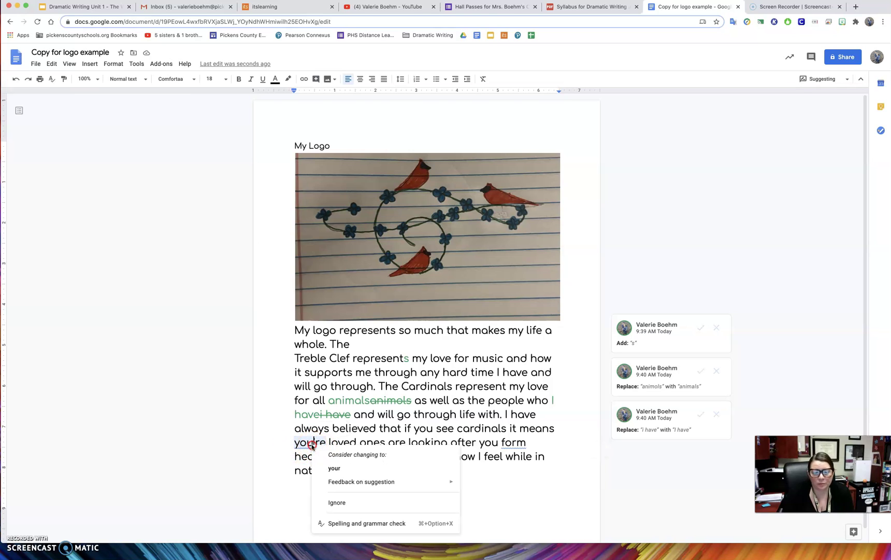
pyautogui.click(332, 469)
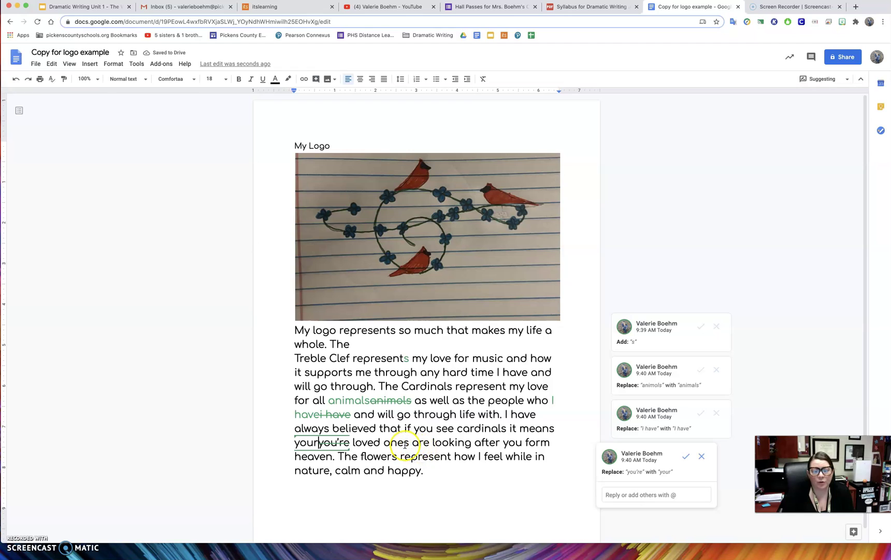
# Step: Suggest changing "form" to "from" before "heaven", and replacing the comma after "nature" with a hyphen
pyautogui.moveTo(525, 442); pyautogui.dragTo(555, 442)
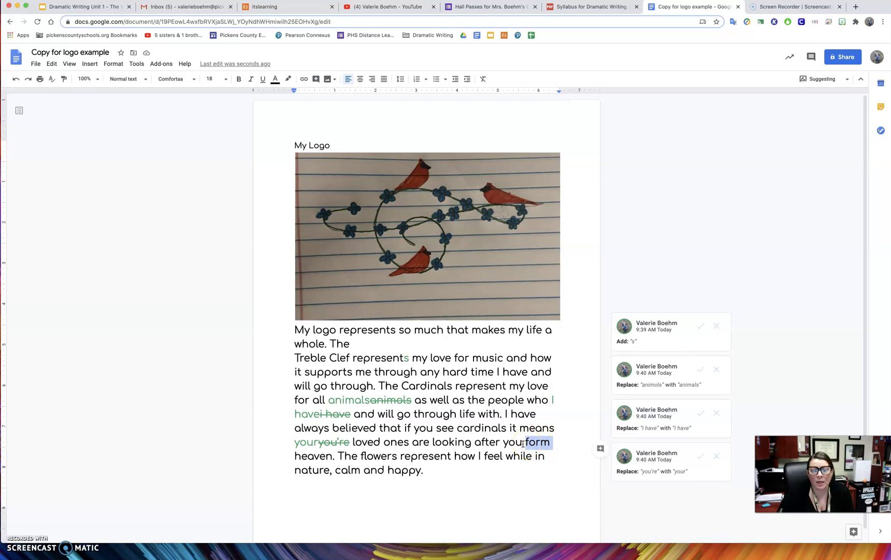
pyautogui.click(524, 443)
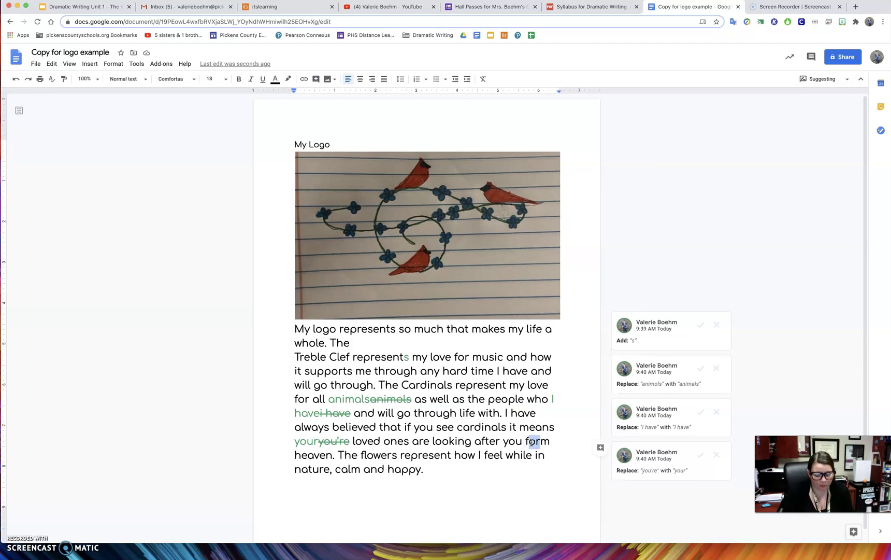
pyautogui.write('ro')
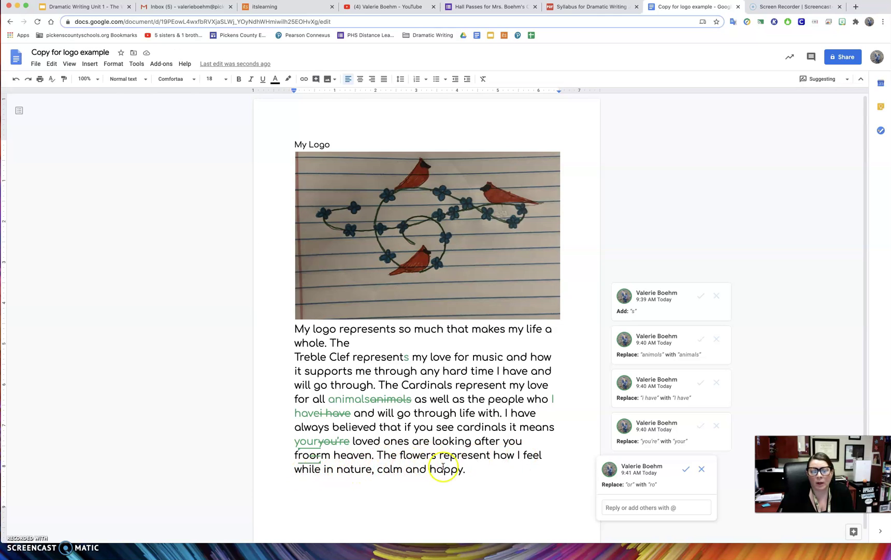
pyautogui.click(374, 470)
pyautogui.write(',')
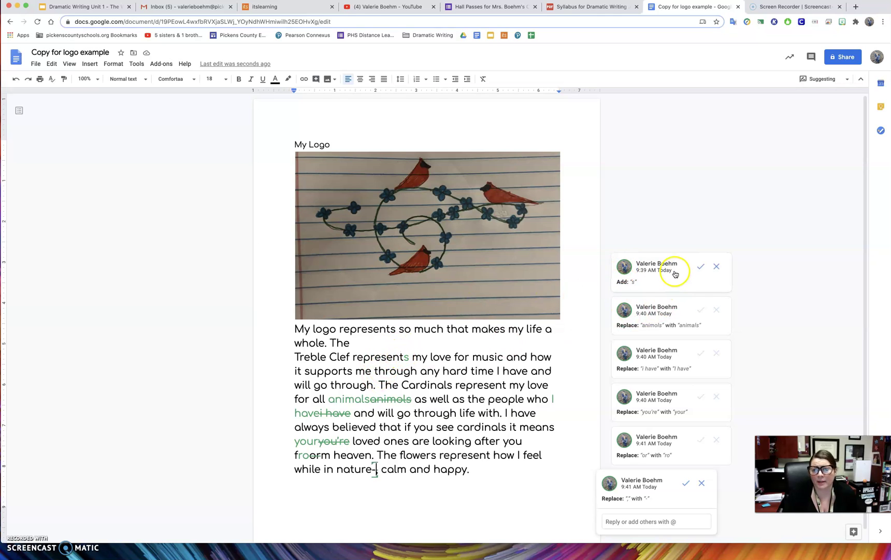
# Step: Accept the suggestions for "represents", "I have", "your", "animals" and "from", and reject the hyphen suggested after "nature"
pyautogui.click(700, 267)
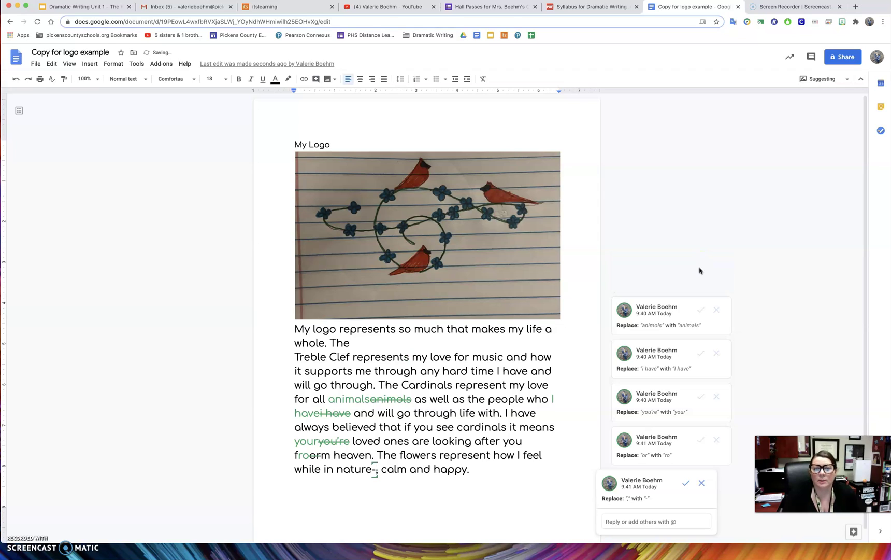
pyautogui.click(700, 353)
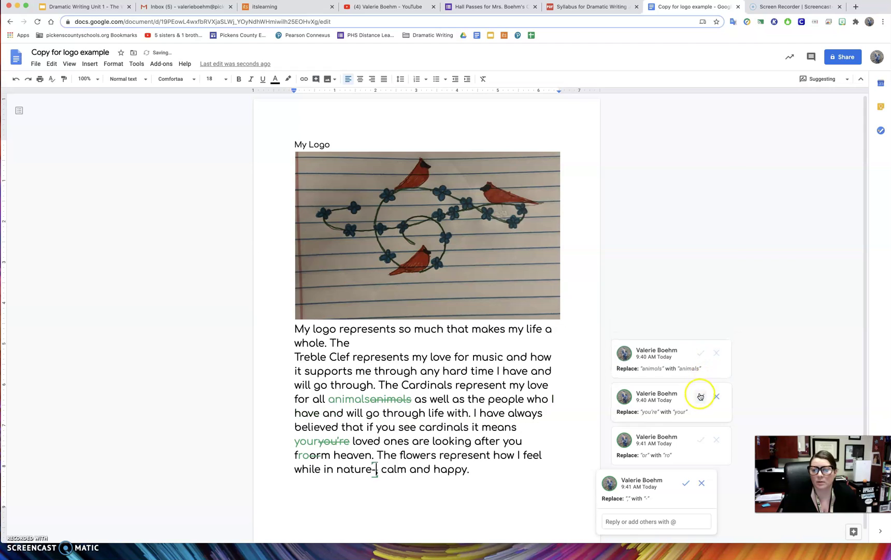
pyautogui.click(700, 396)
pyautogui.click(700, 384)
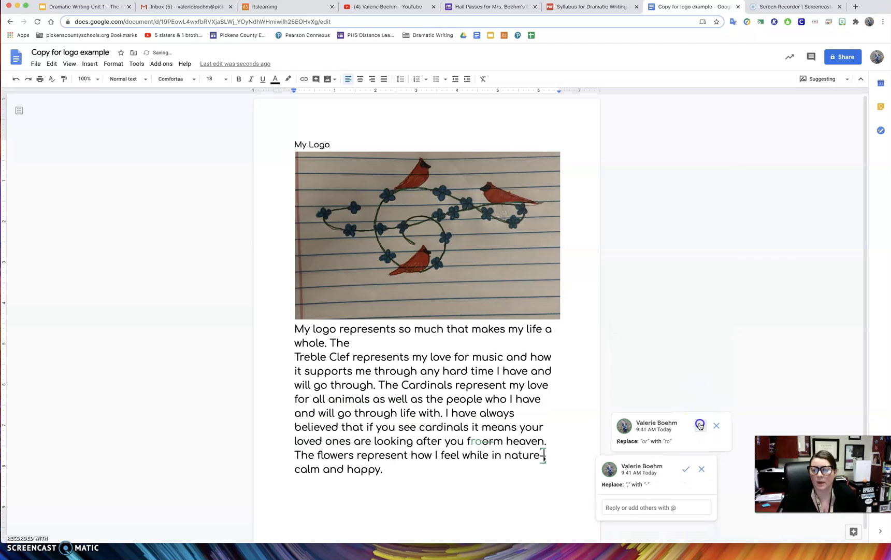
pyautogui.click(699, 425)
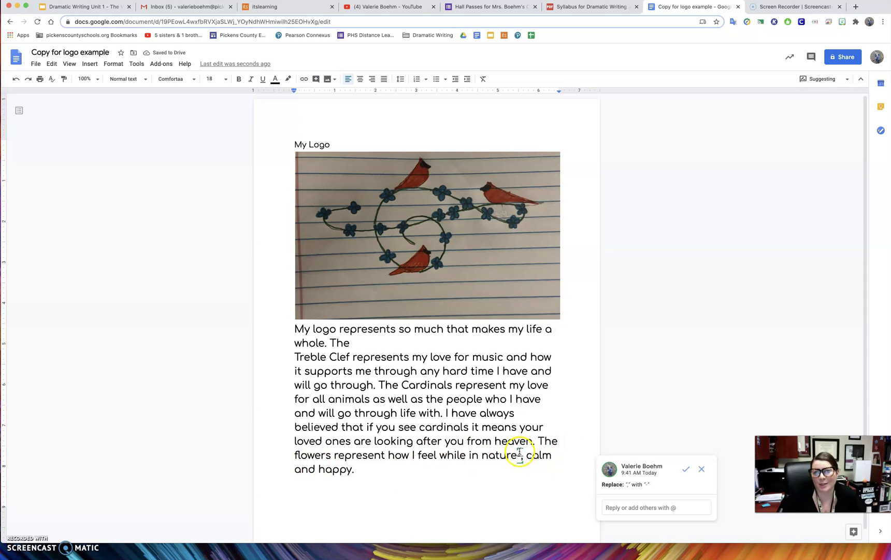
pyautogui.click(701, 469)
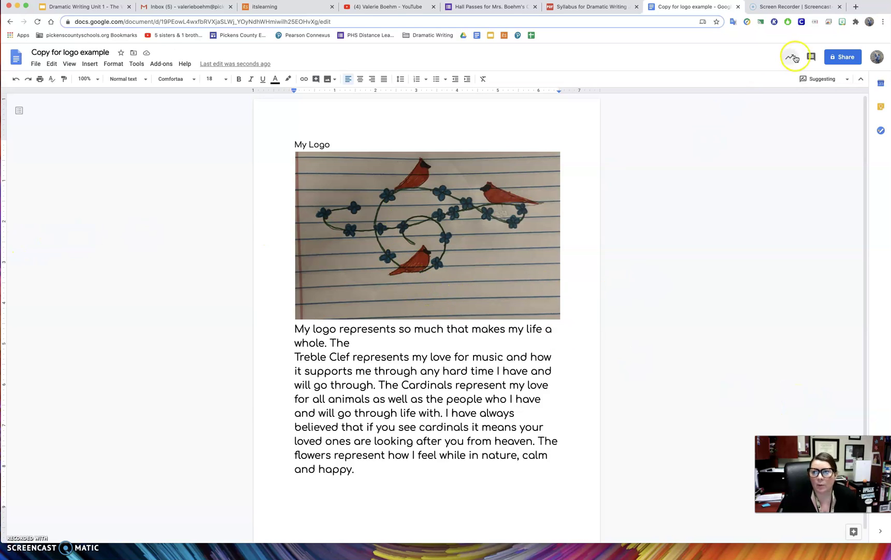
# Step: Review the available Editing, Suggesting and Viewing modes without changing the current one
pyautogui.click(837, 79)
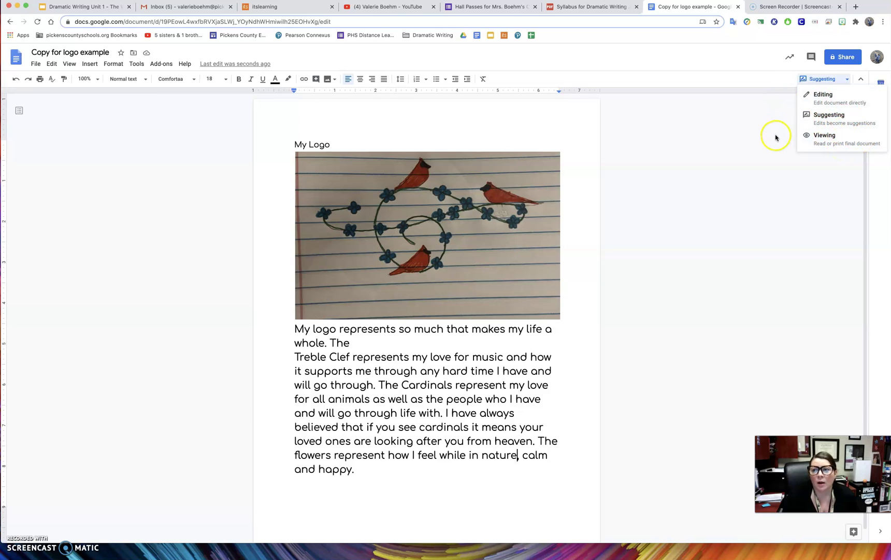
pyautogui.click(717, 138)
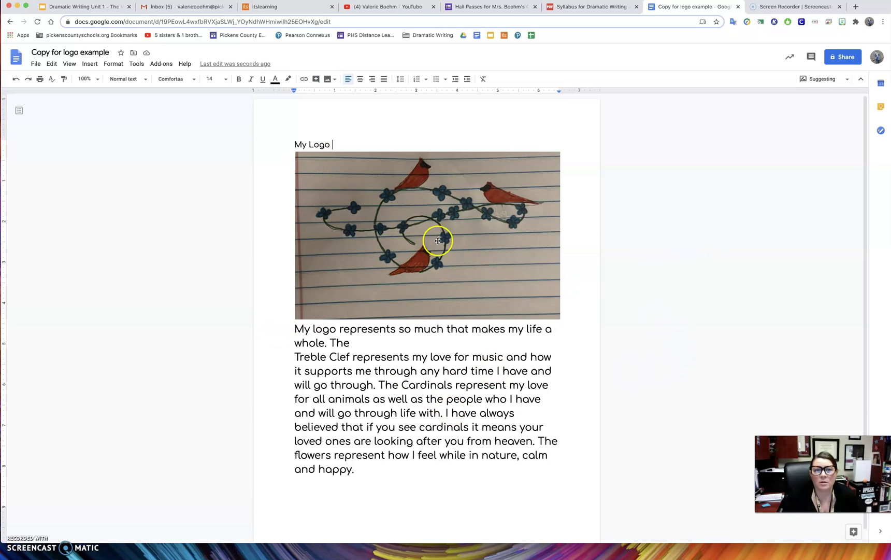
# Step: Add the comment "Hey in the second sentence, you have a typo." to the logo image
pyautogui.click(439, 208)
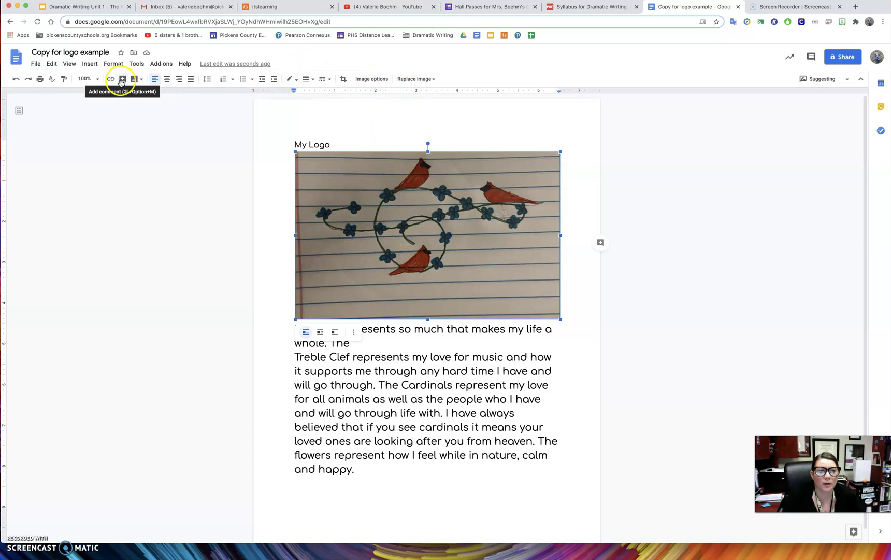
pyautogui.click(122, 81)
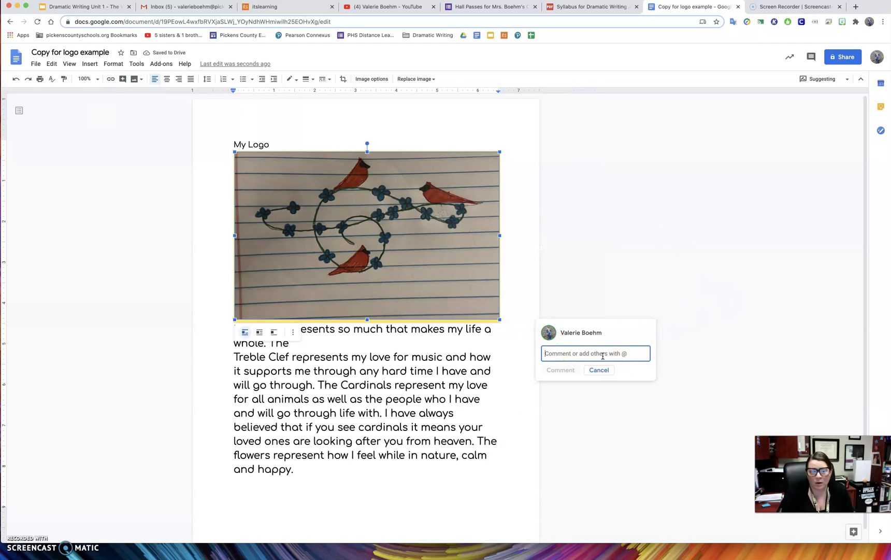
pyautogui.write('Hey in the second sentence, yo')
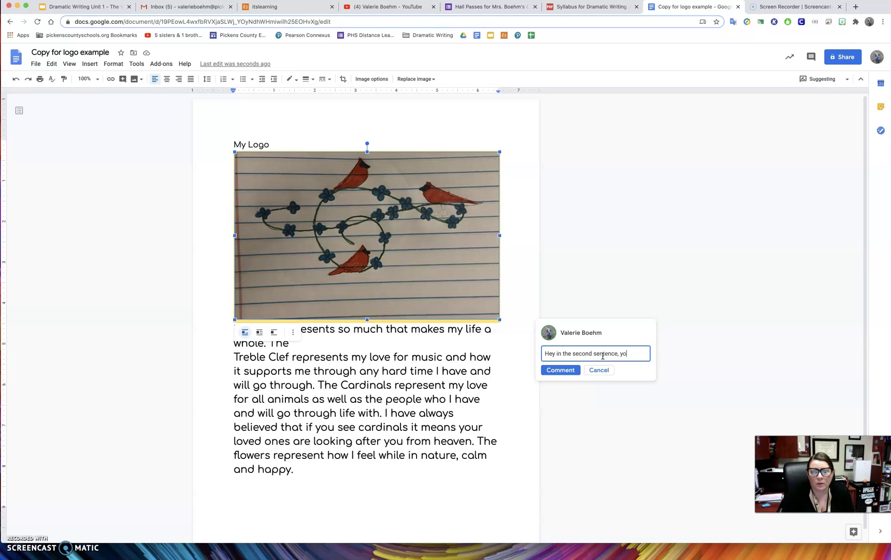
pyautogui.write('have a typo.')
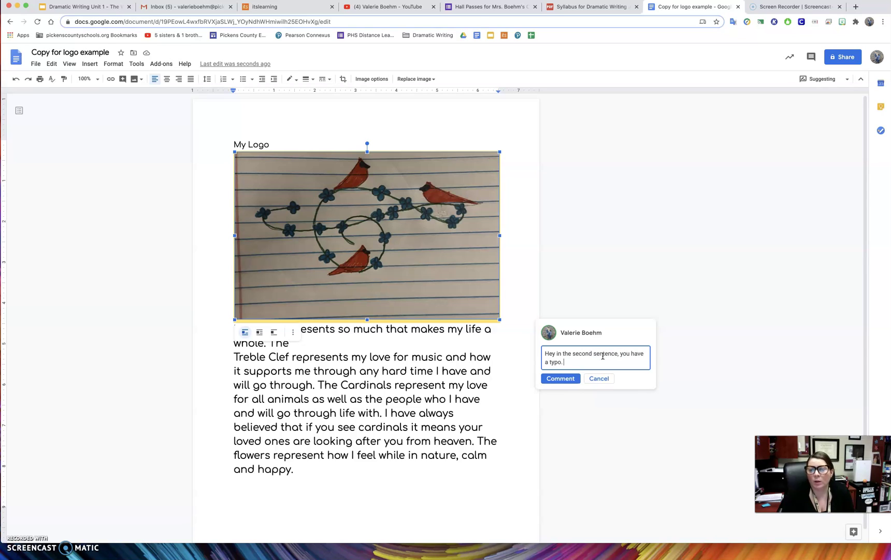
pyautogui.click(570, 378)
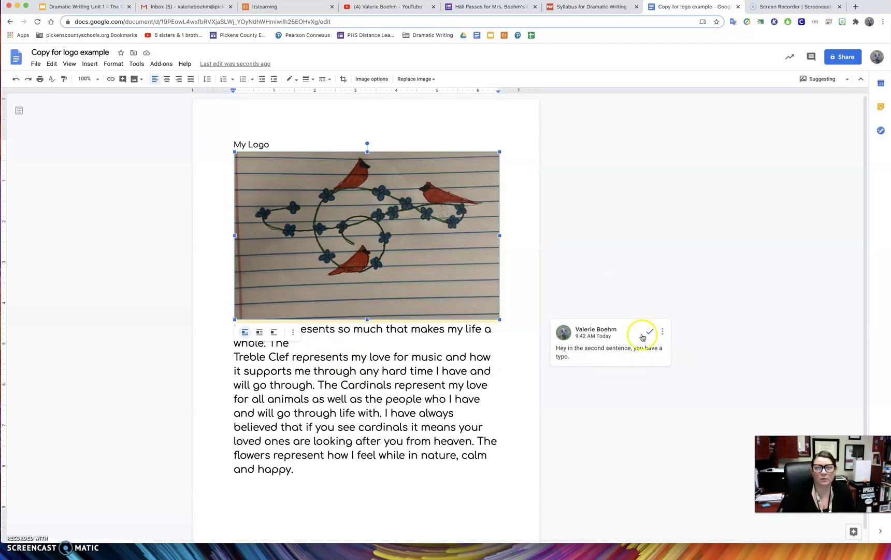
# Step: Delete the comment thread about the typo from the logo image
pyautogui.click(663, 333)
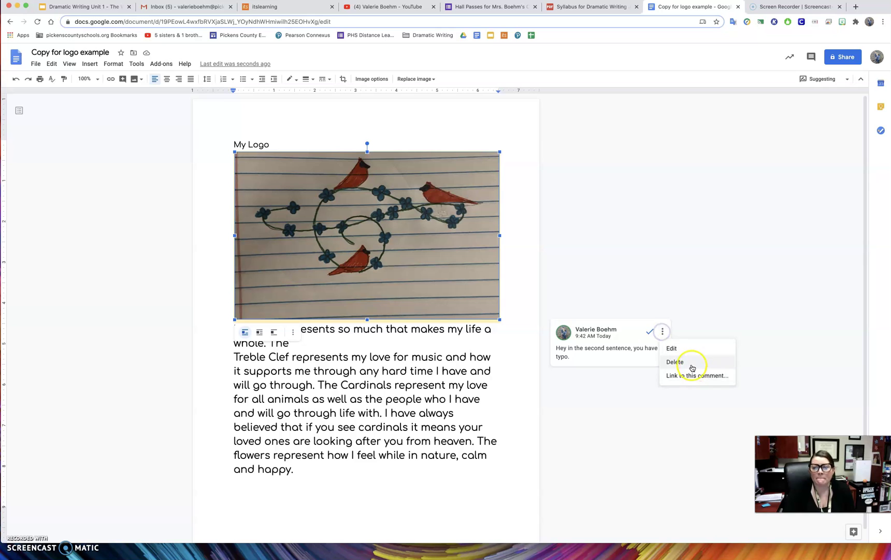
pyautogui.click(673, 361)
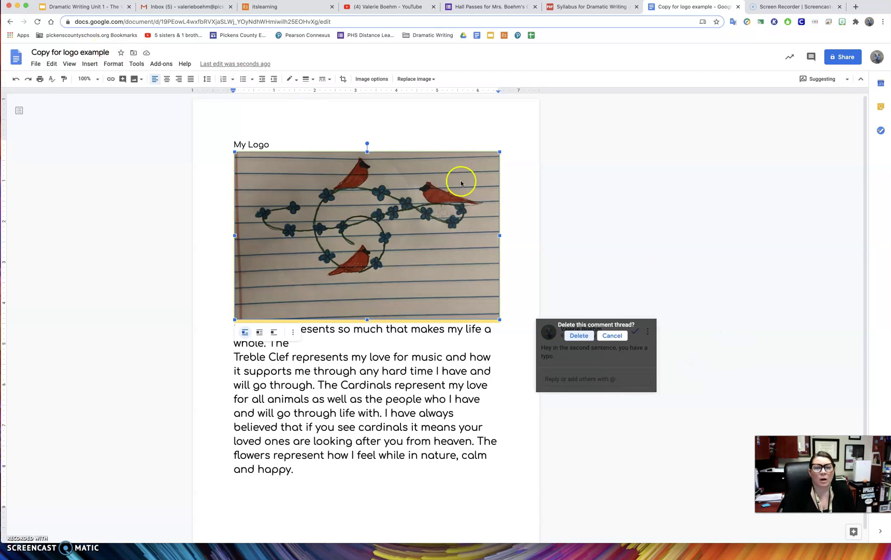
pyautogui.click(582, 336)
# Step: Switch to the Dramatic Writing Unit 1 presentation and view the slide "Peer Editing - What should you look for?"
pyautogui.click(176, 7)
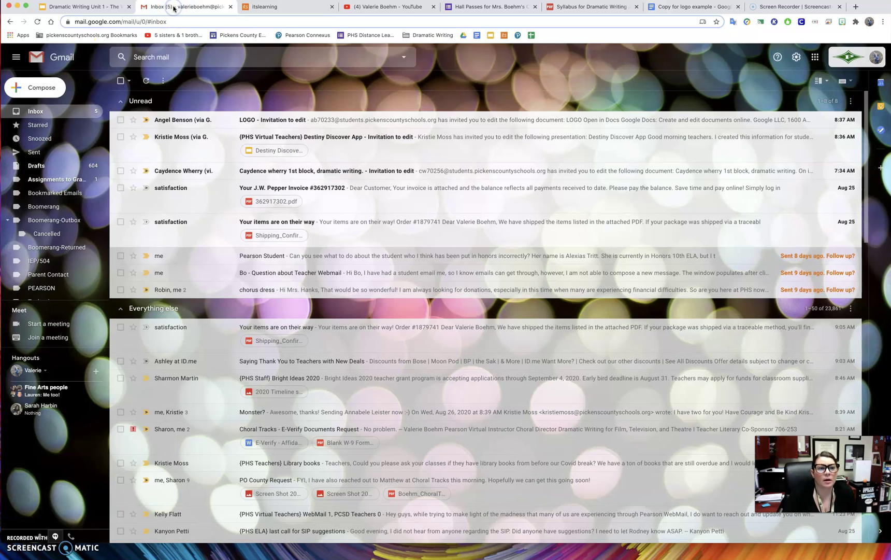
pyautogui.click(115, 8)
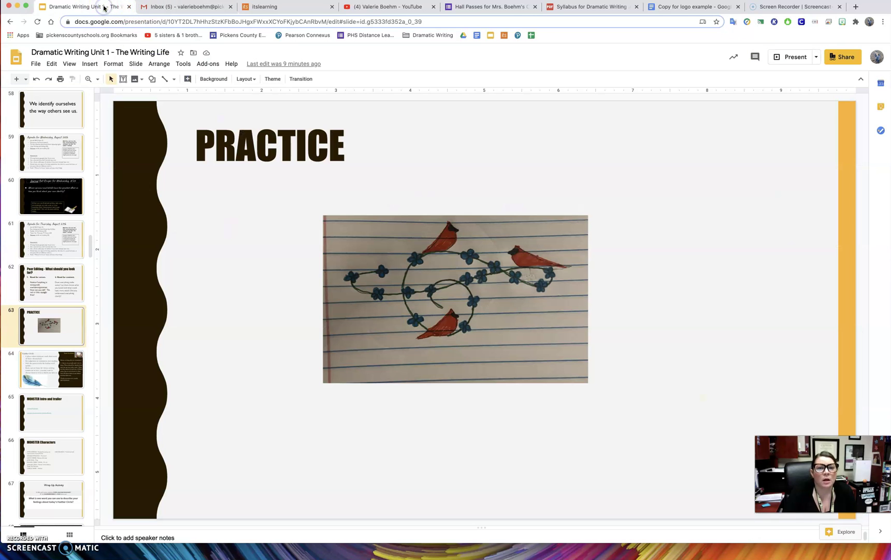
pyautogui.click(51, 272)
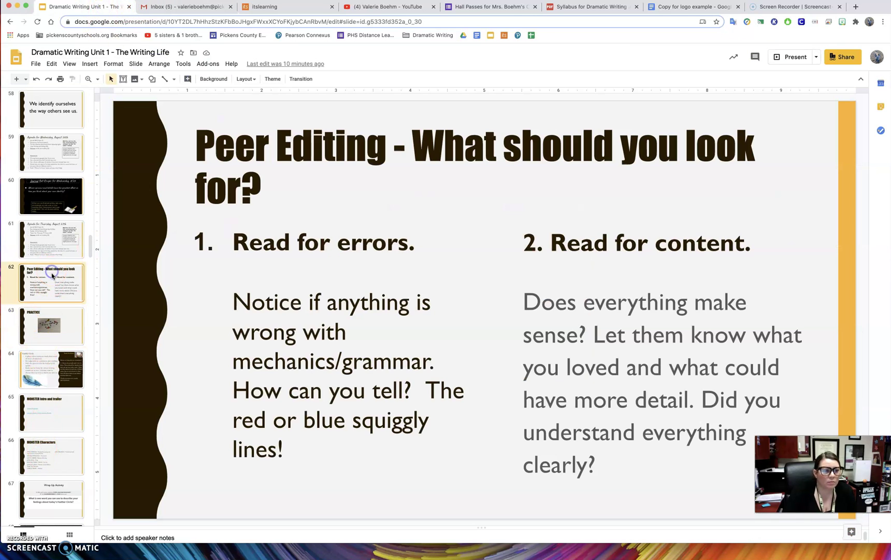